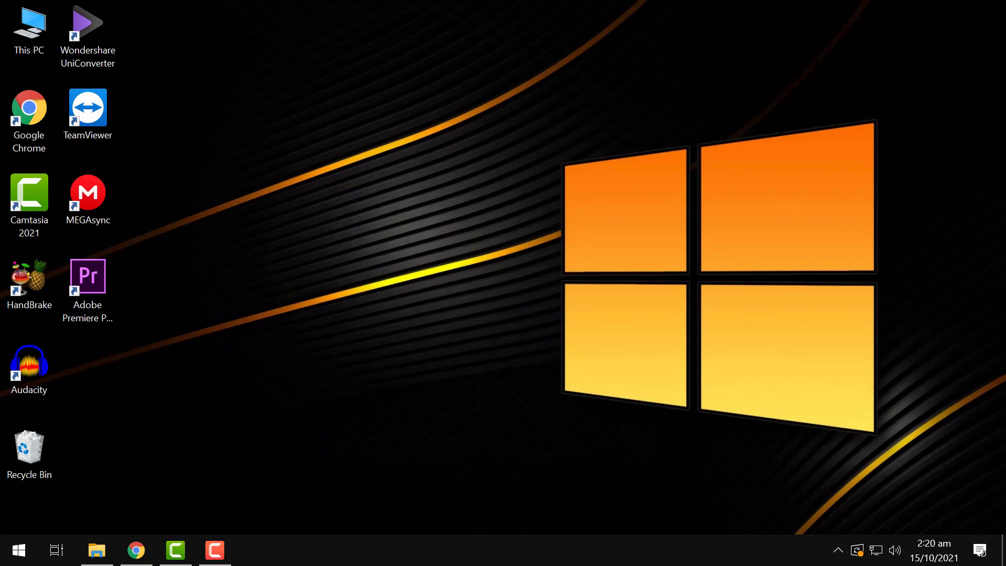
Open This PC and examine the capacity and free space of the C:, D: and E: drives.
double_click(13, 38)
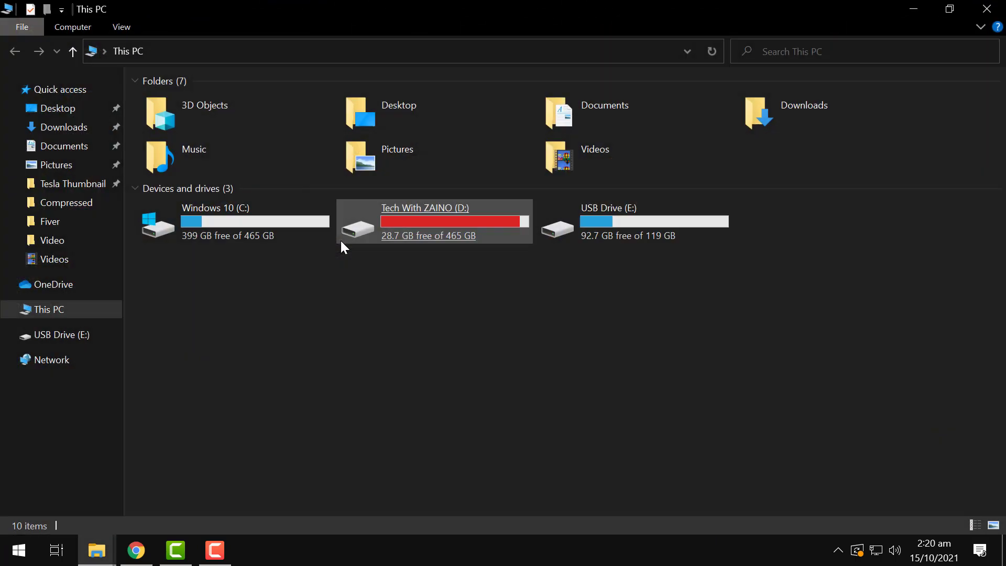
click(341, 242)
click(272, 318)
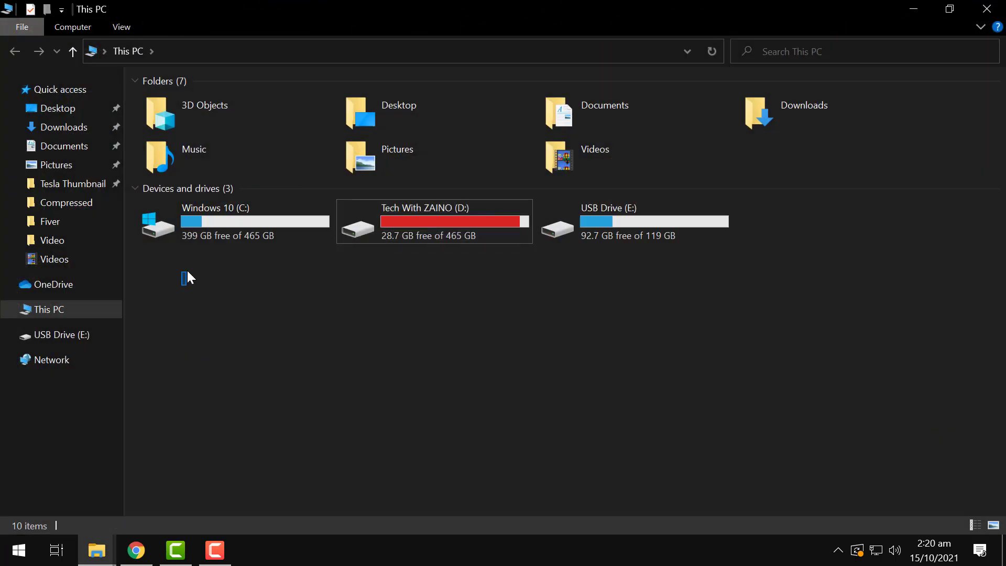
drag(181, 285, 215, 233)
drag(398, 284, 415, 233)
click(201, 301)
drag(595, 305, 629, 242)
click(256, 310)
drag(216, 281, 215, 229)
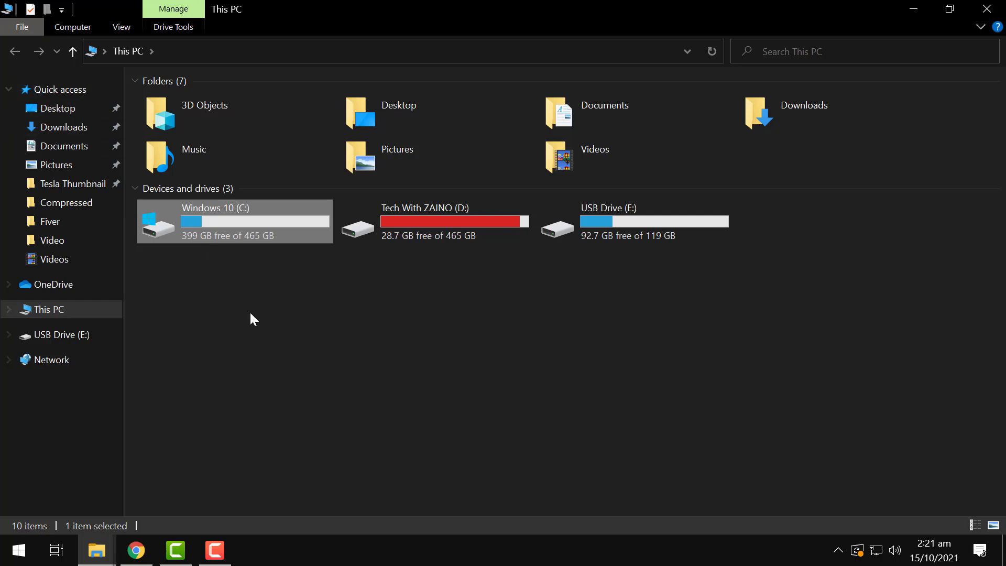
Open Computer Management for this PC, maximize its window and show Disk Management.
right_click(64, 314)
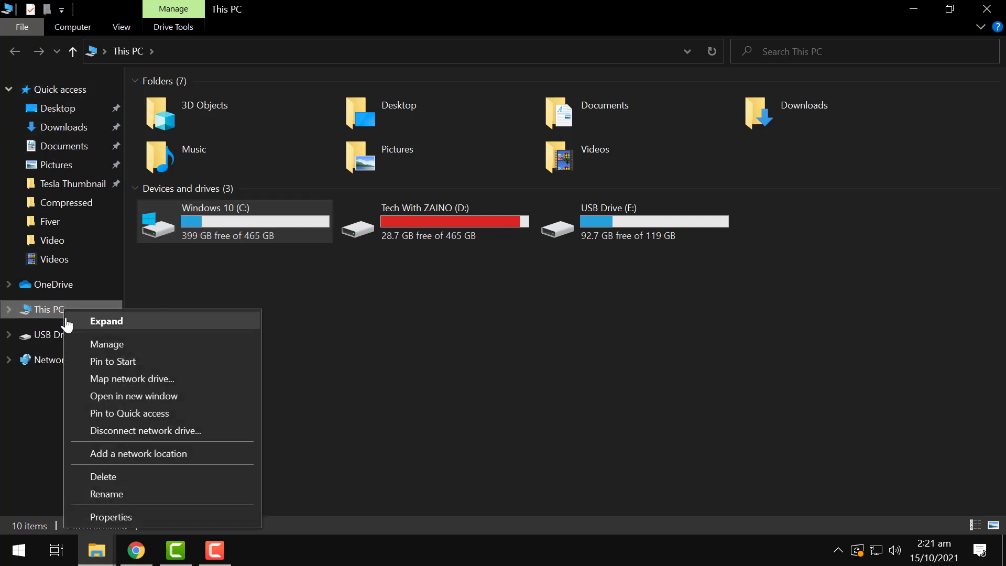
click(100, 345)
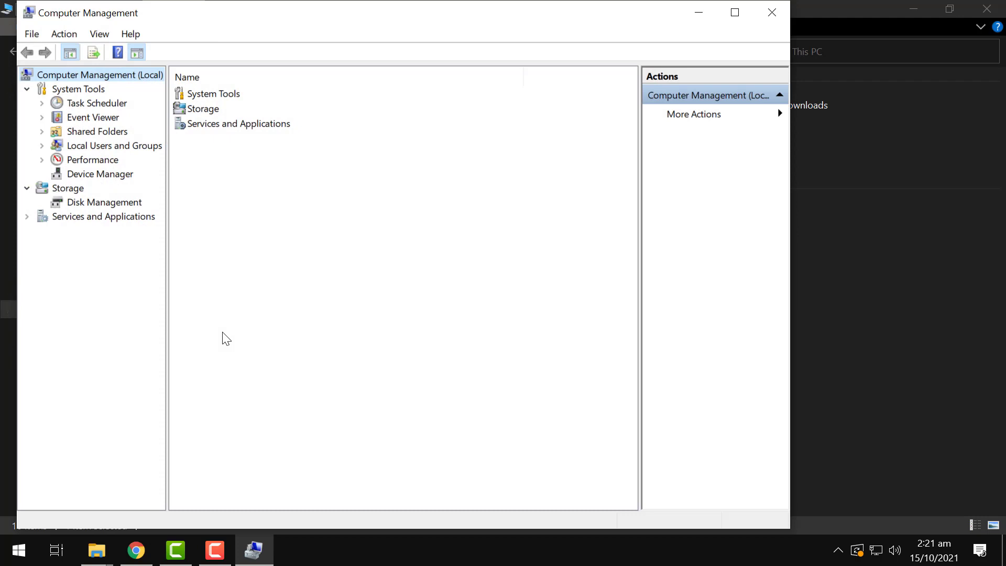
click(732, 14)
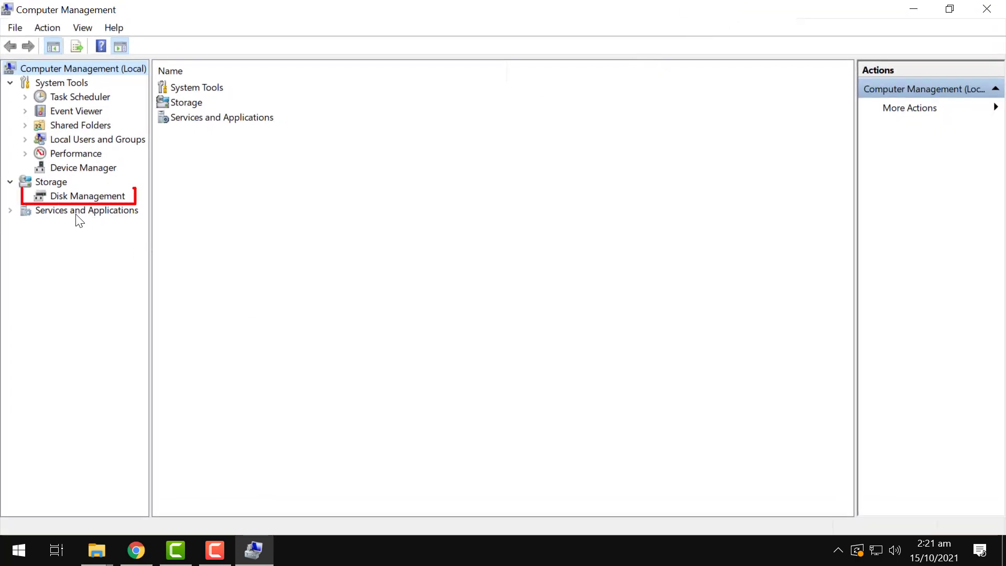
click(74, 196)
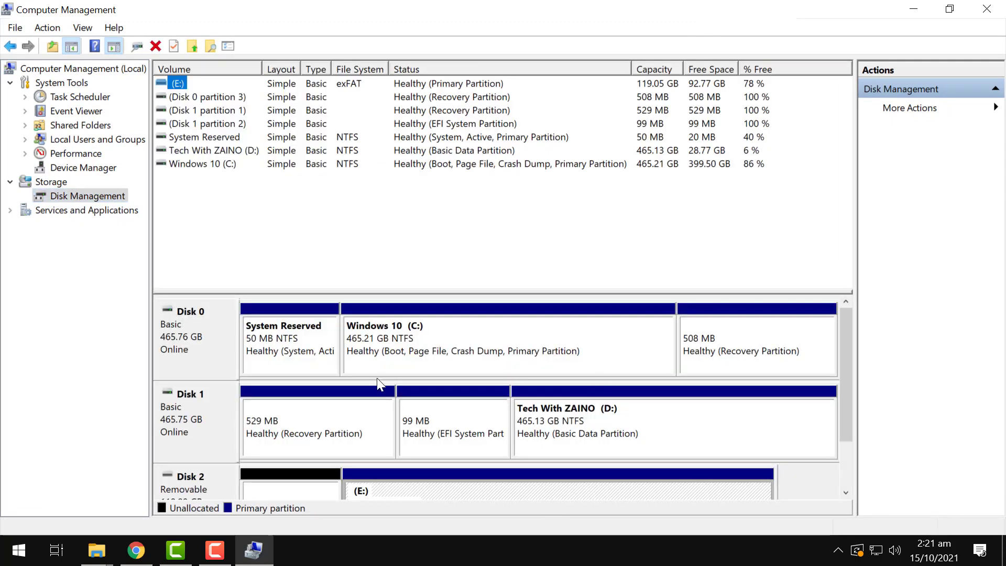
Examine the partition layout of Disk 0, Disk 1 and the removable Disk 2.
click(173, 333)
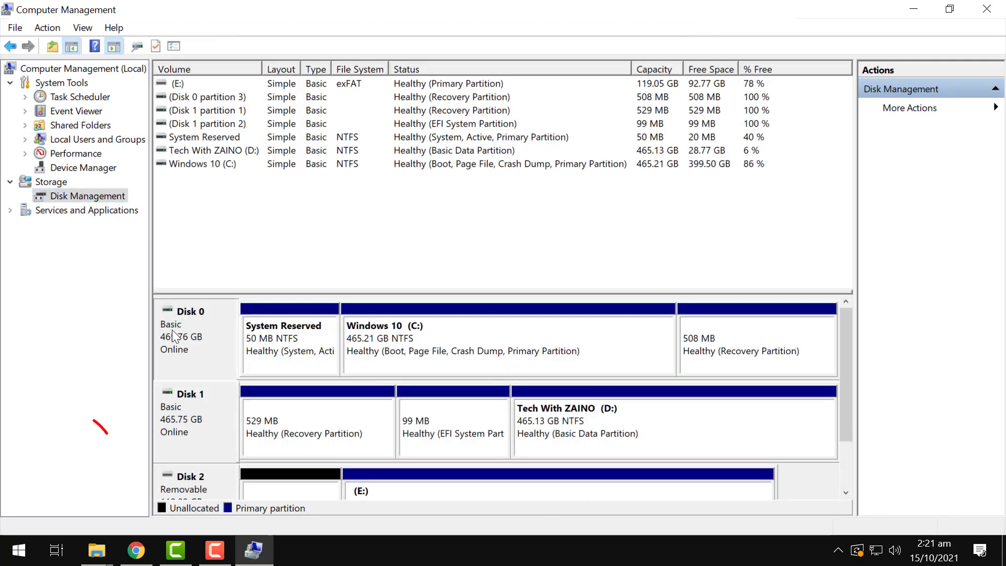
click(188, 405)
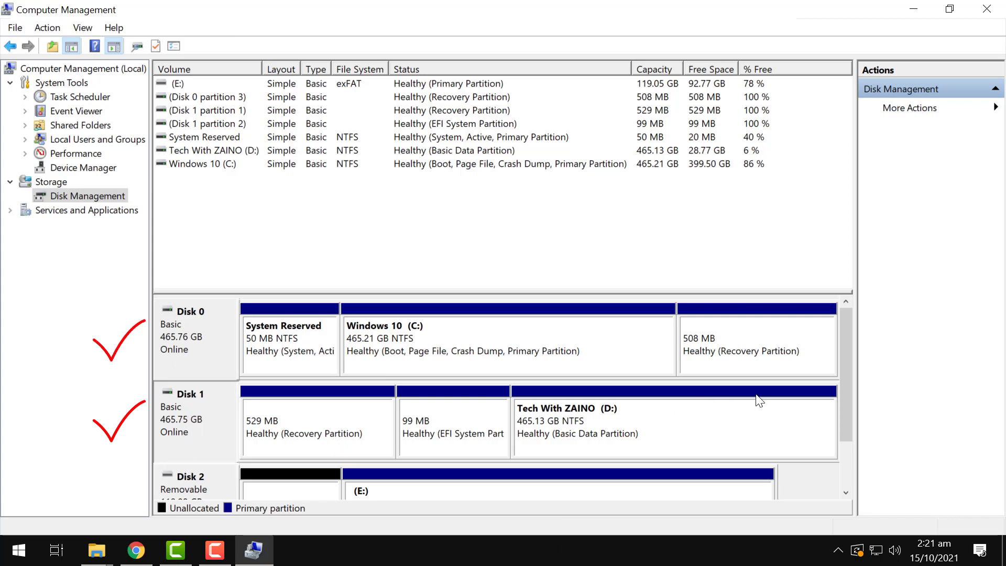
drag(850, 388, 851, 430)
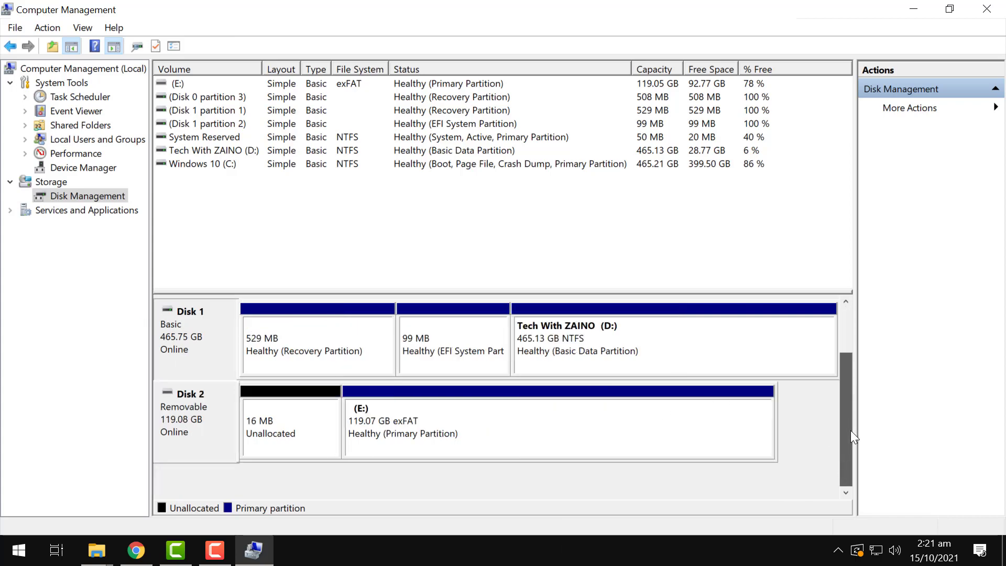
click(195, 432)
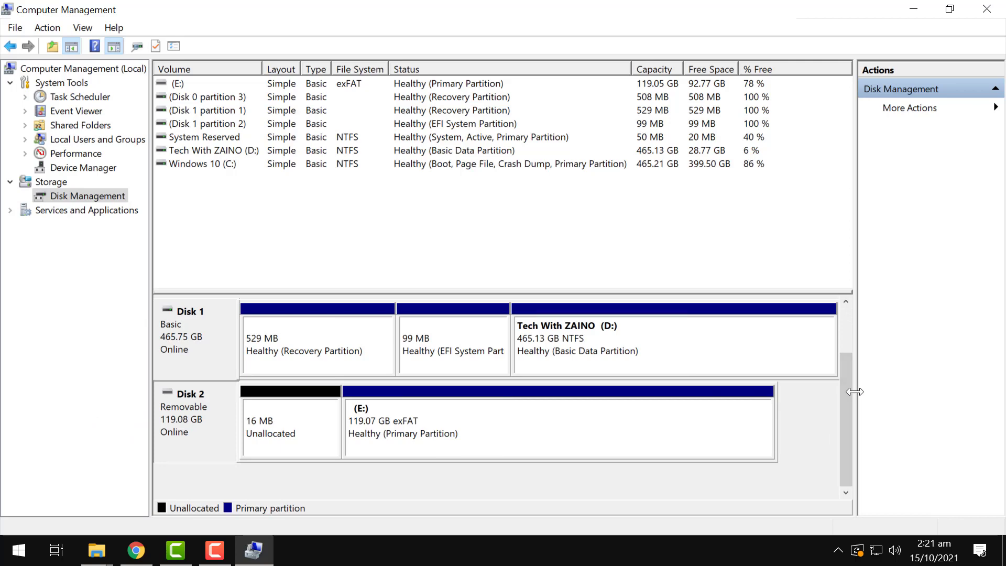
drag(847, 391, 851, 328)
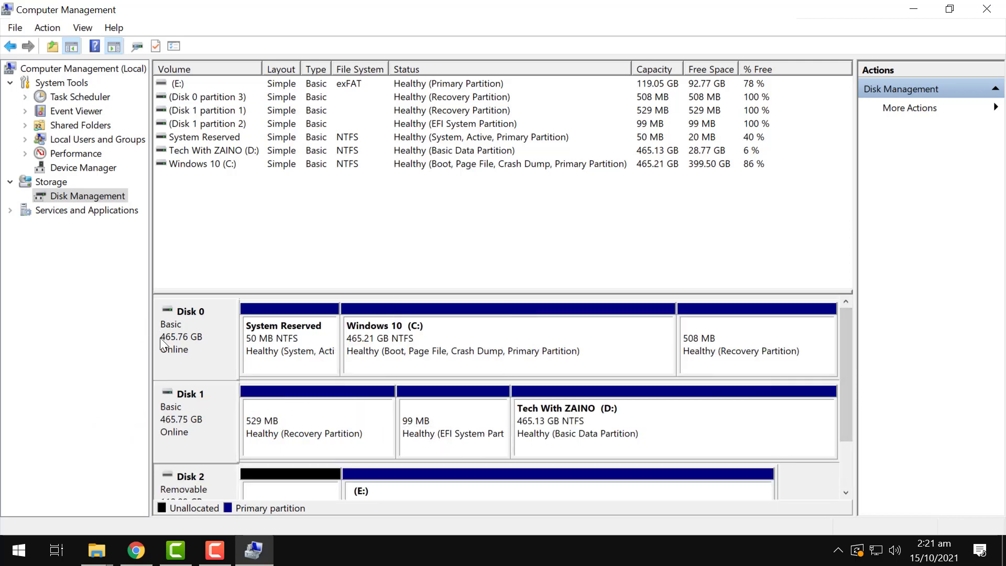
Open the Shrink Volume settings for the Windows 10 (C:) partition on Disk 0.
click(408, 337)
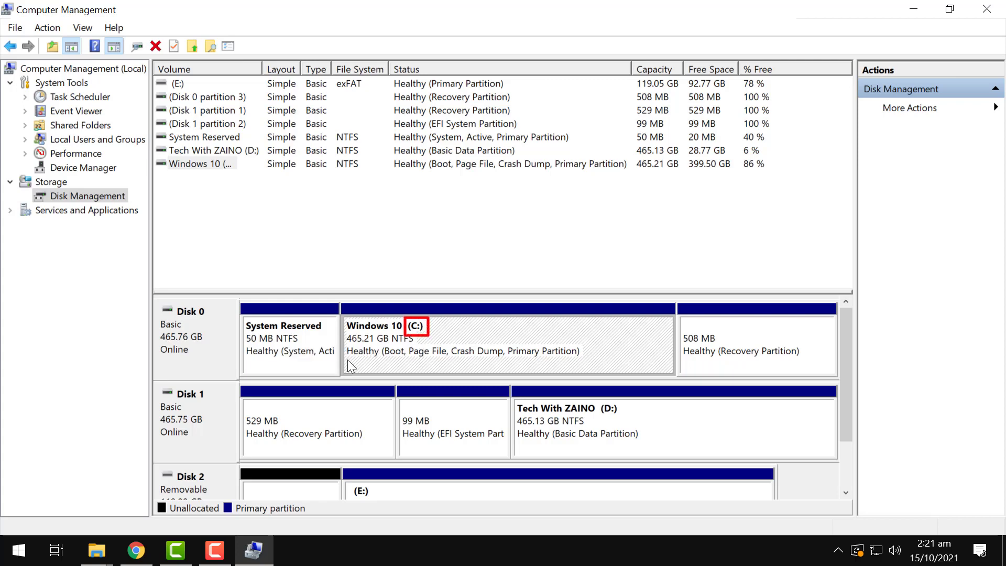
right_click(386, 342)
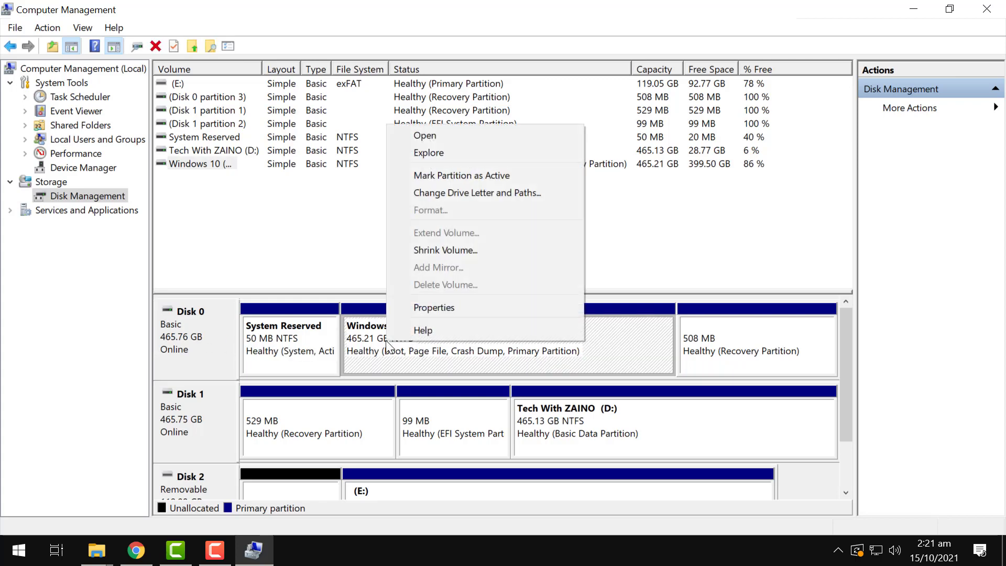
click(451, 253)
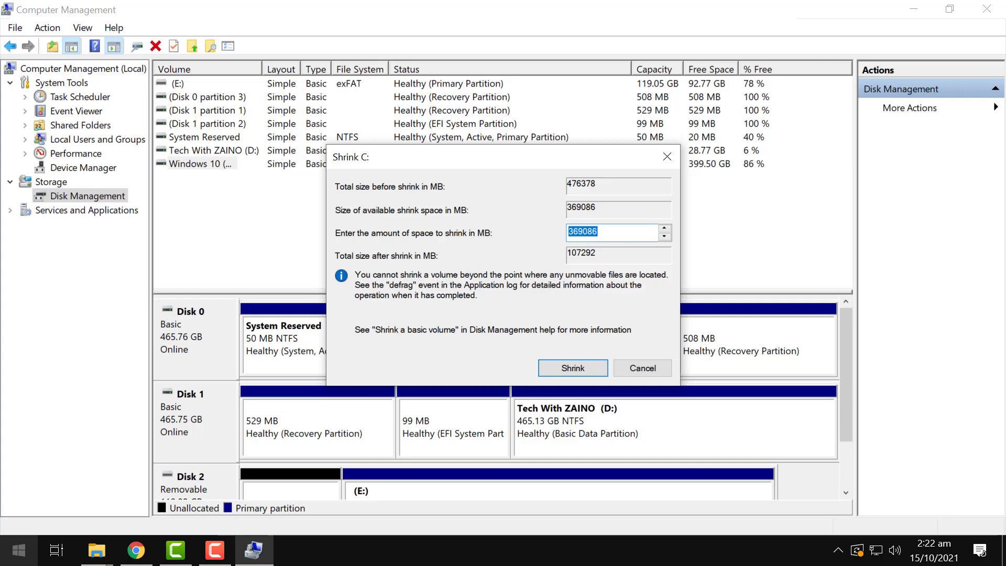
Switch to Calculator and multiply 1024 by 200 to convert 200 GB to megabytes, then select the result.
click(19, 550)
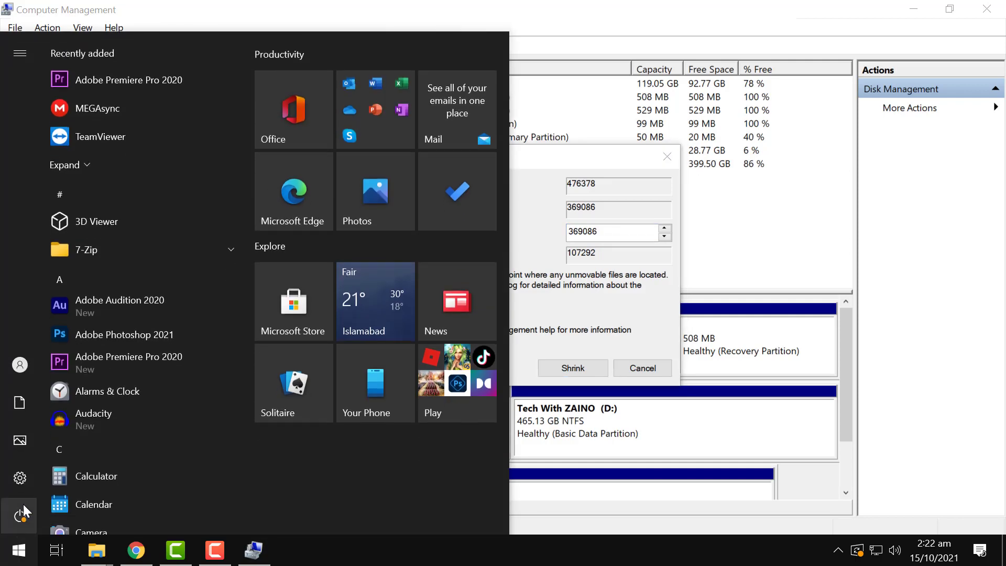
click(65, 475)
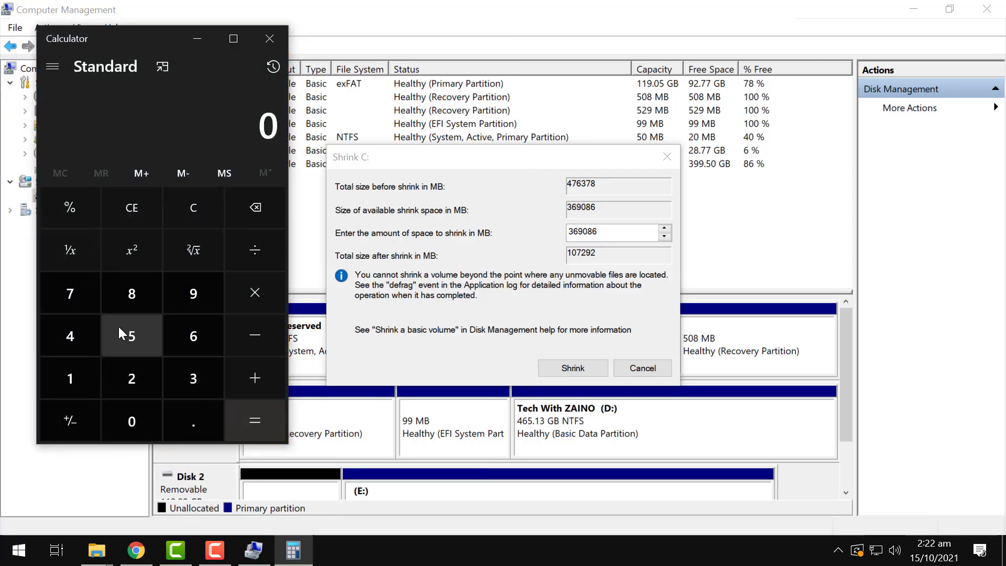
click(95, 384)
click(117, 402)
click(107, 392)
click(74, 353)
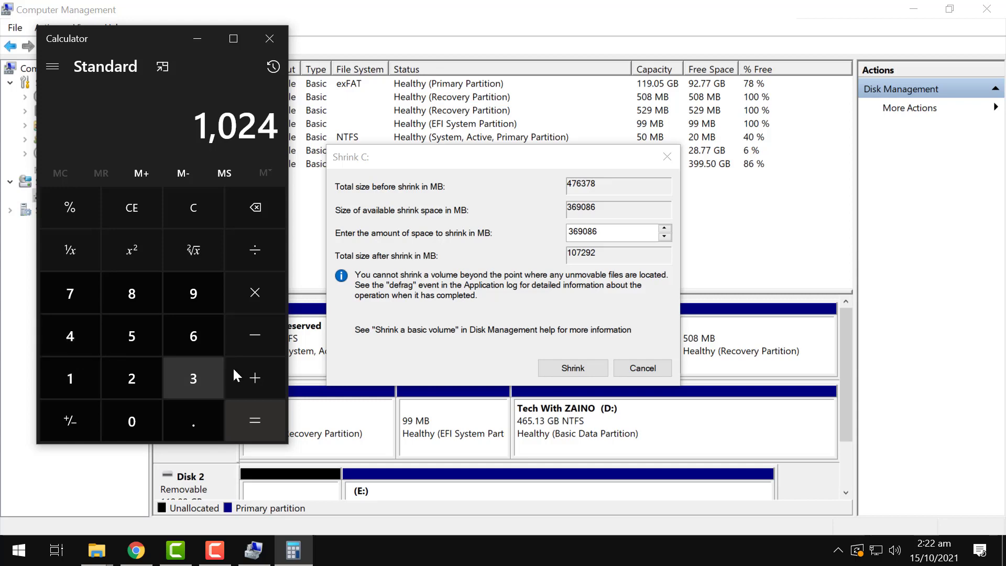
click(265, 304)
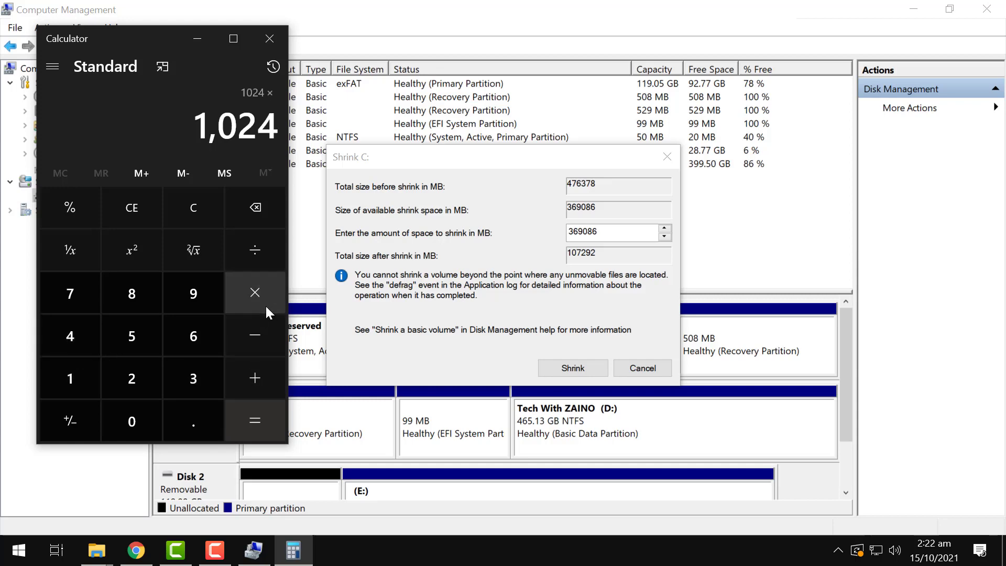
click(114, 383)
click(136, 424)
click(137, 424)
click(256, 417)
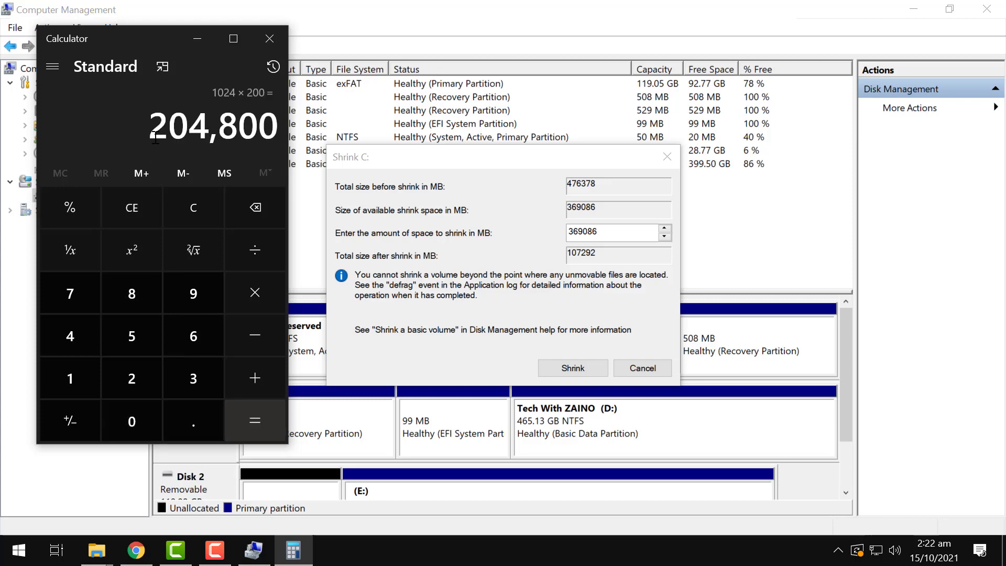
drag(153, 135, 273, 157)
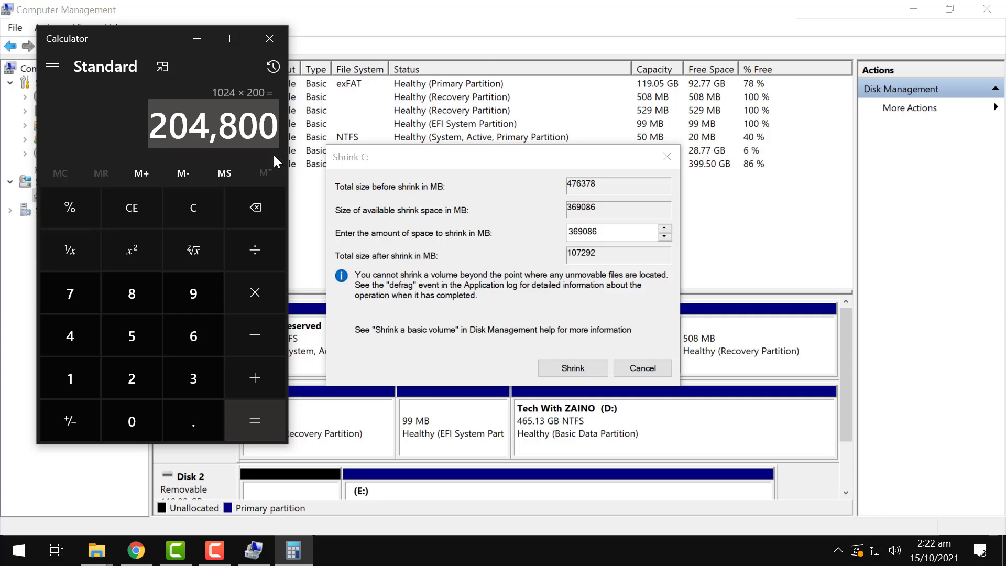
Set the amount of space to shrink from the C: volume to 204800 MB.
click(604, 234)
double_click(605, 235)
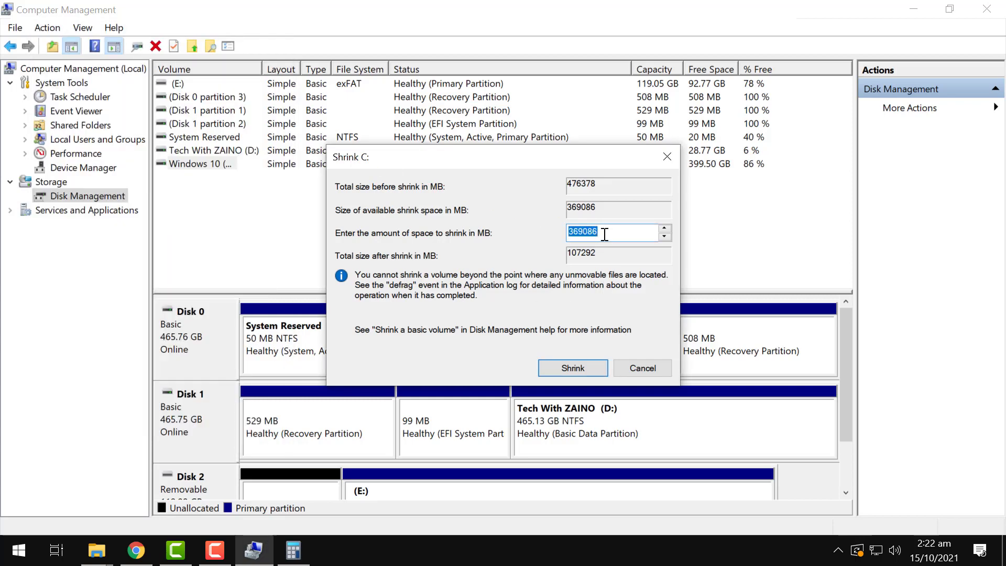
text(204800)
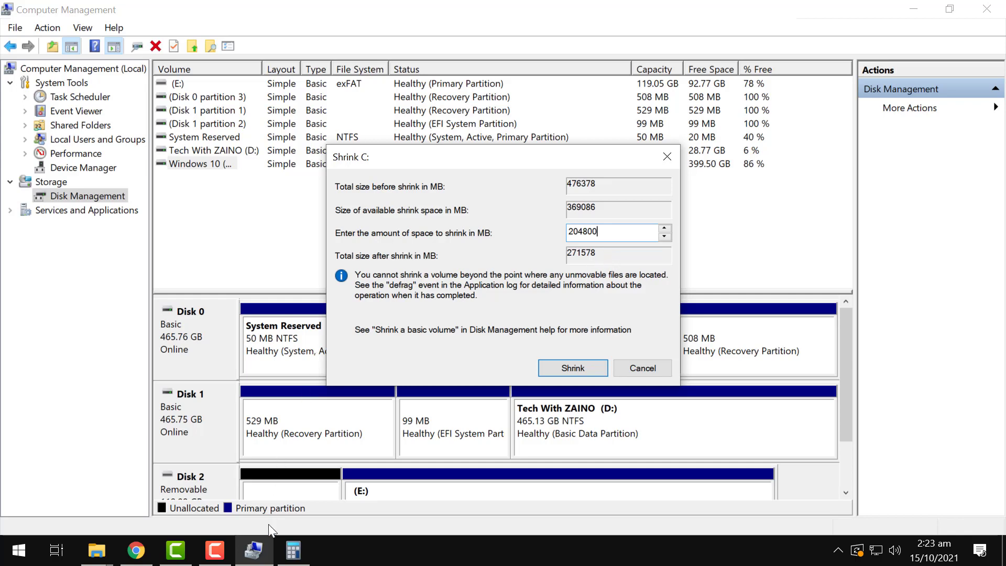
In Calculator, divide 271578 by 1024 to convert the C: volume's size after shrinking to gigabytes.
click(293, 550)
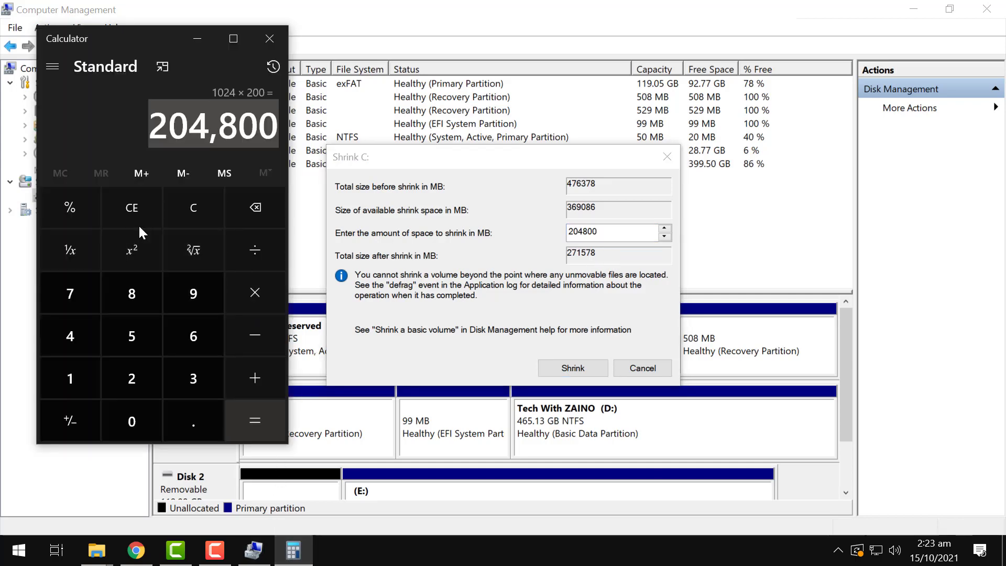
click(181, 207)
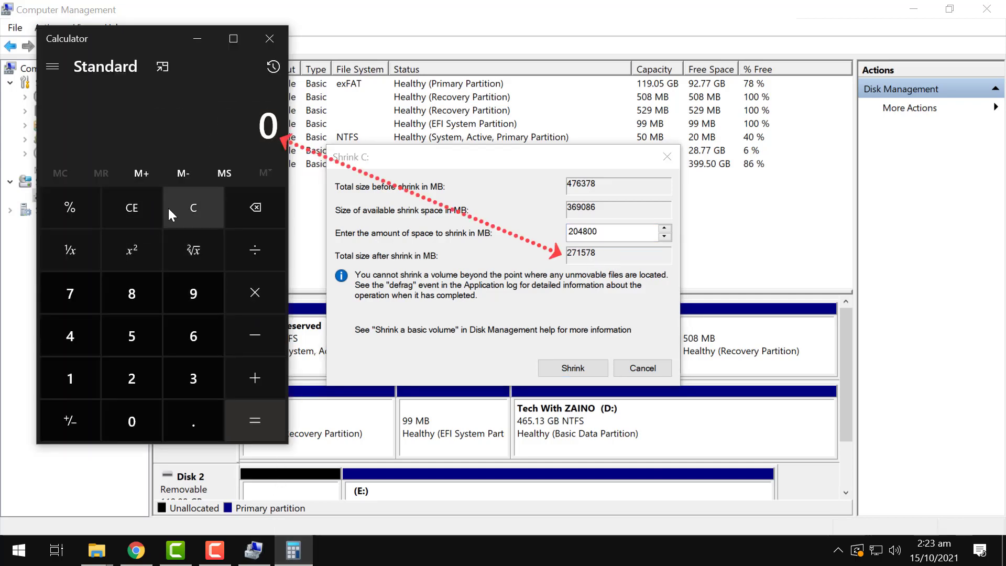
click(142, 378)
click(91, 309)
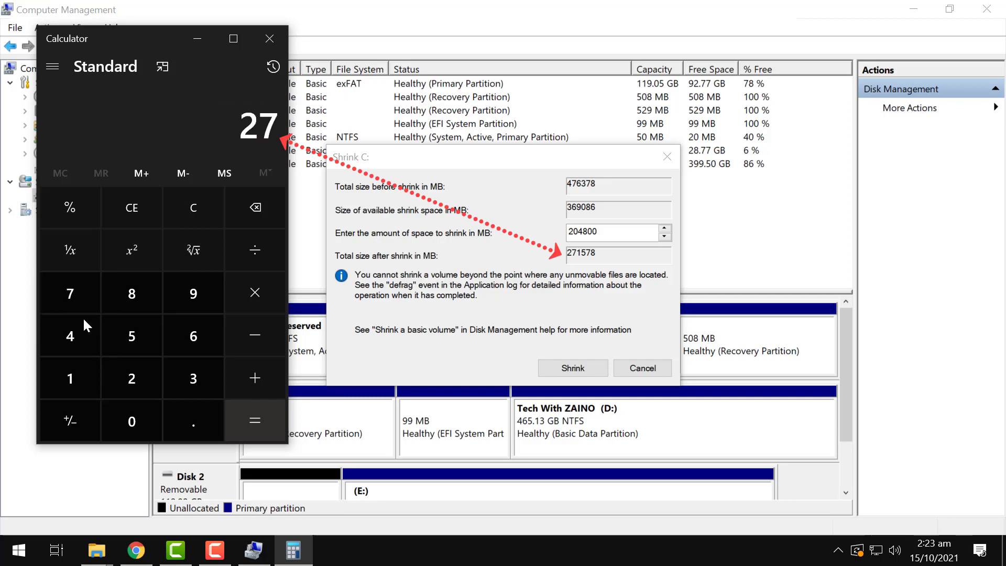
click(79, 359)
click(114, 335)
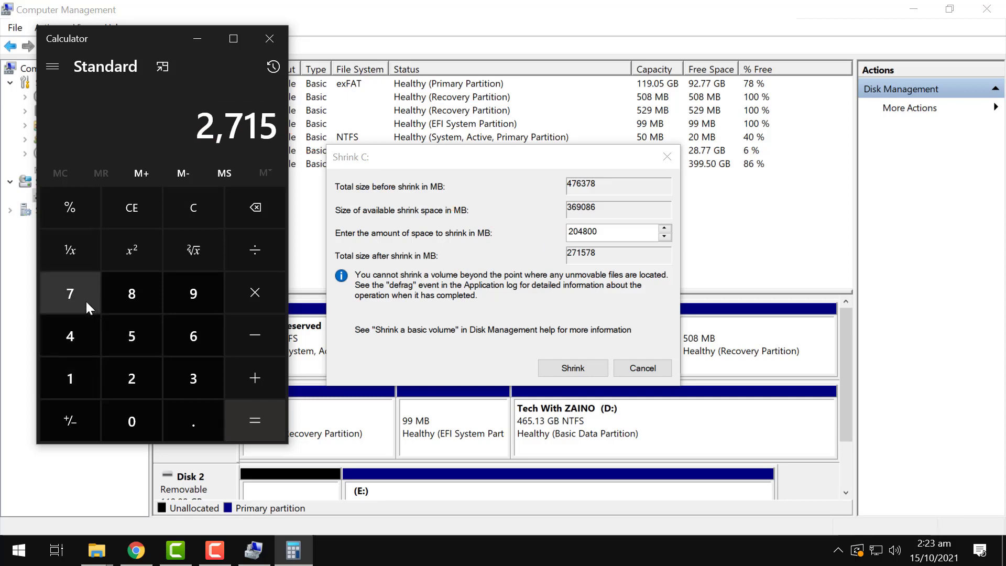
click(84, 298)
click(136, 292)
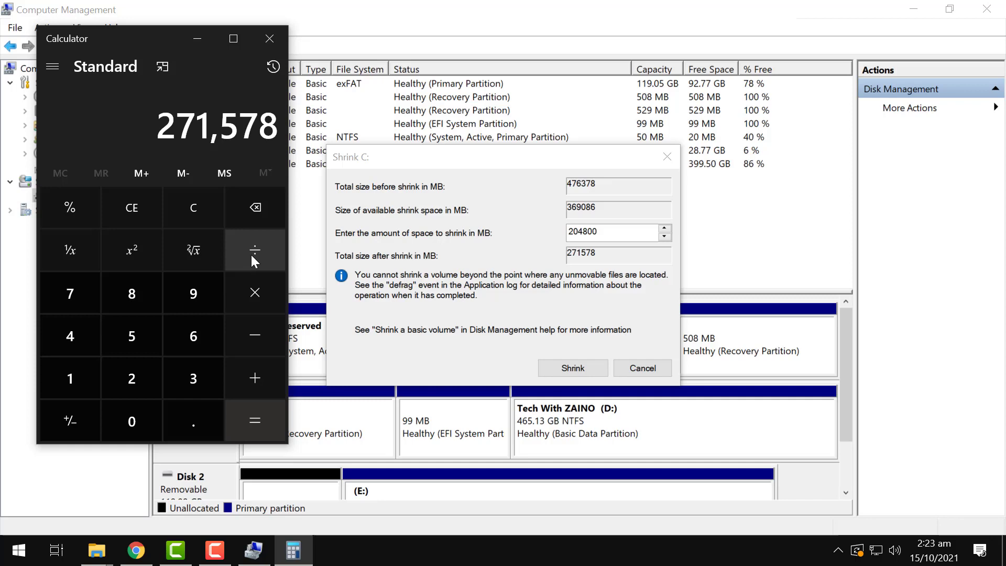
click(250, 255)
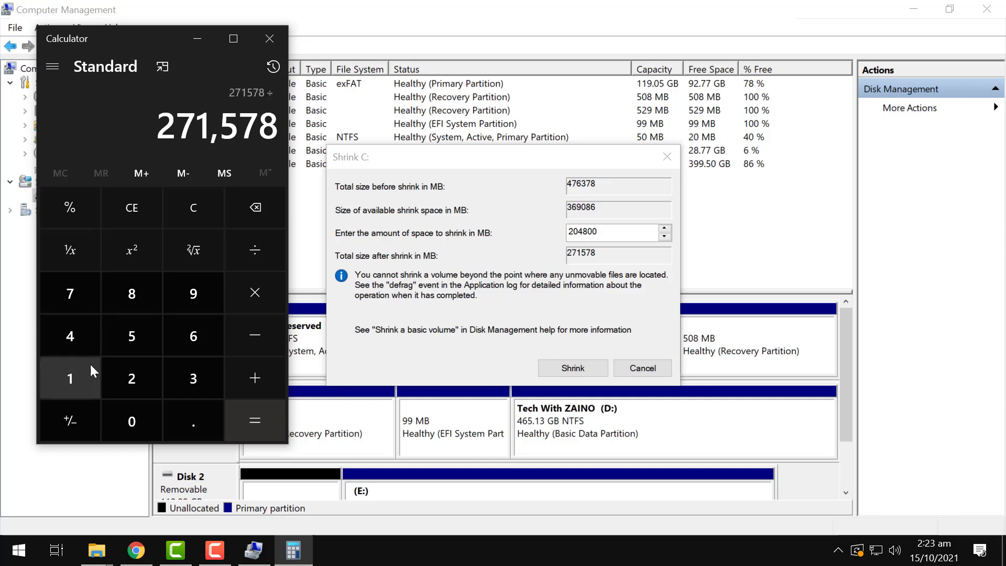
click(84, 373)
click(134, 408)
click(133, 388)
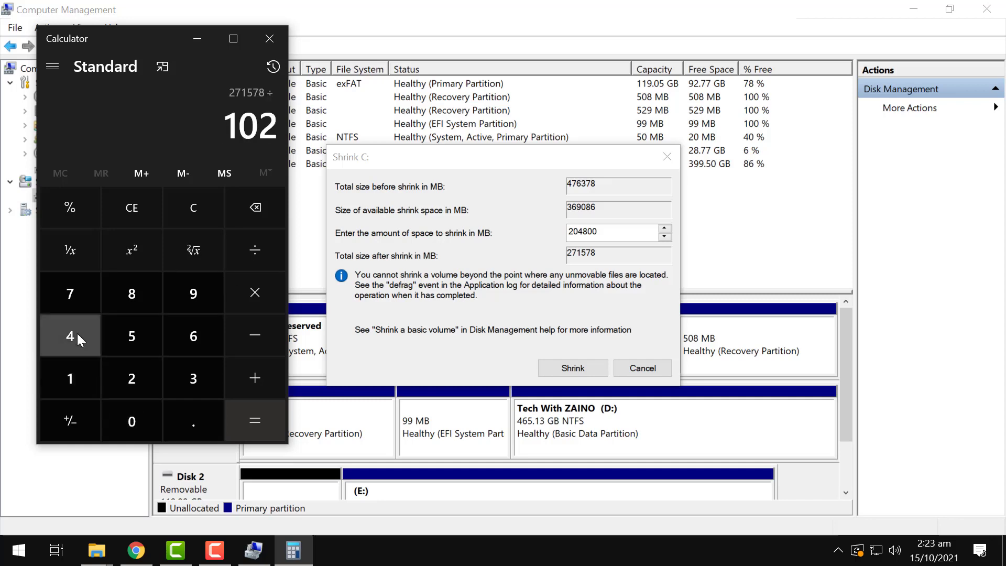
click(77, 334)
click(250, 414)
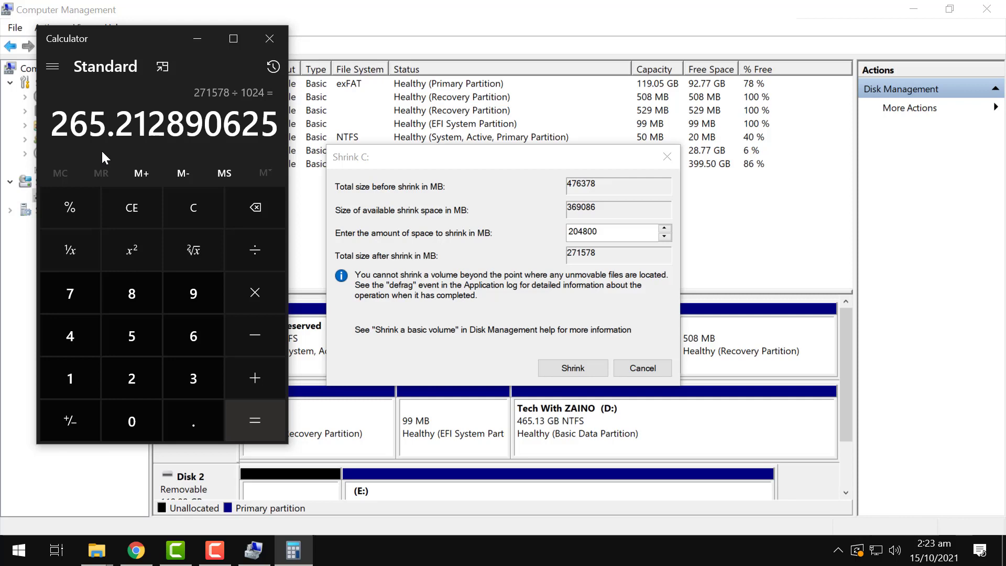
Minimize Calculator and carry out the shrink of the C: volume.
click(210, 42)
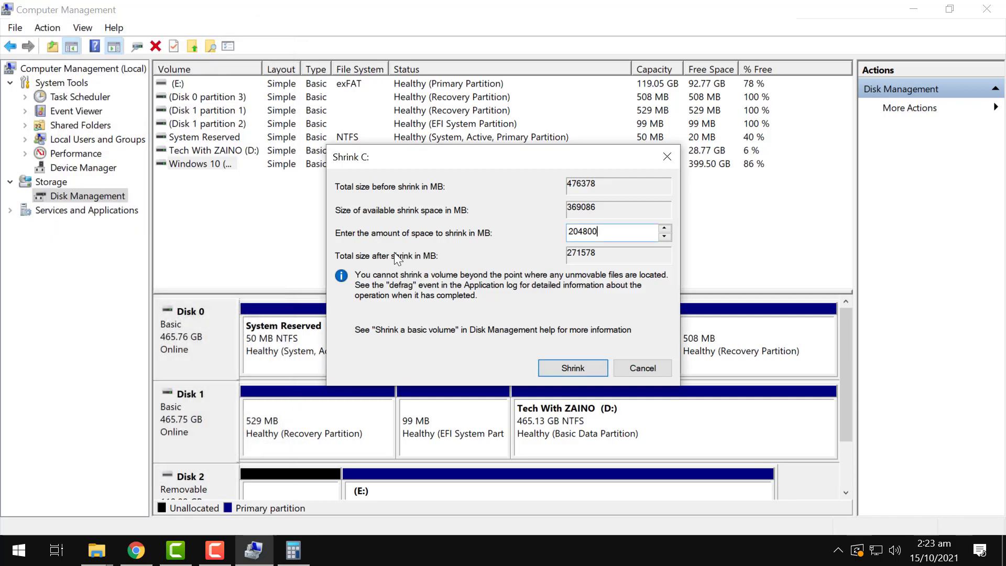
click(573, 368)
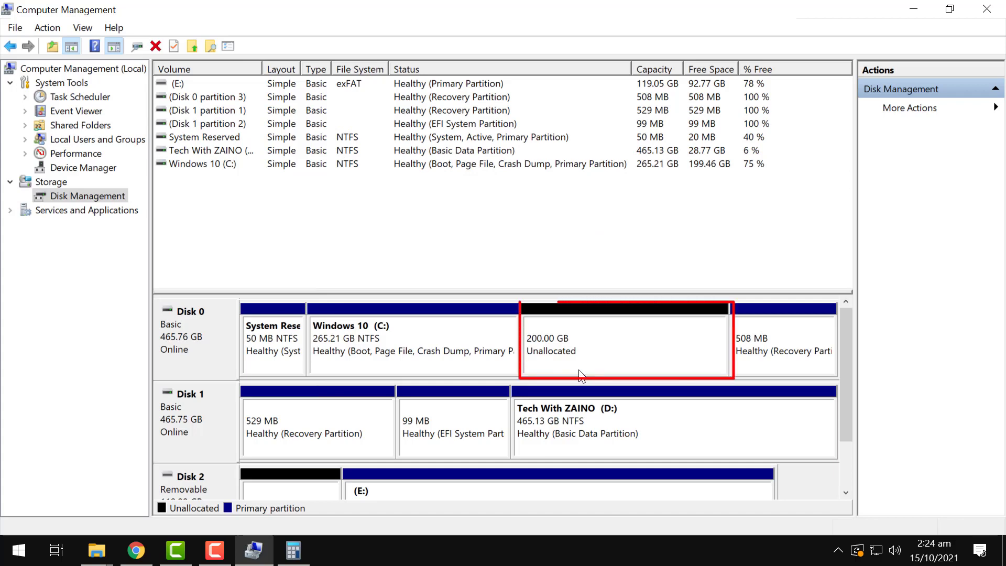
Start a new simple volume on Disk 0's 200 GB unallocated space and accept the full size of 204799 MB.
click(592, 353)
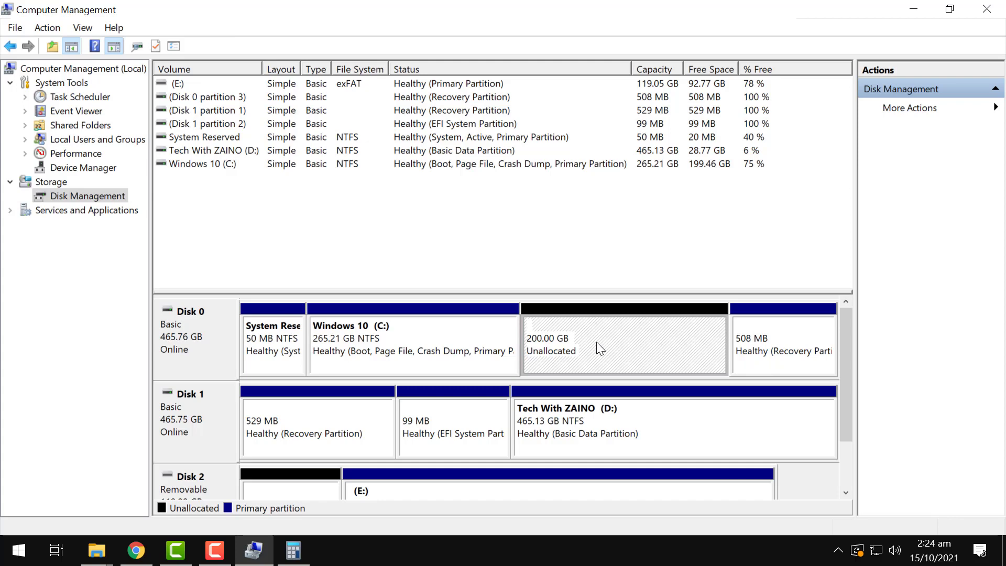
right_click(597, 343)
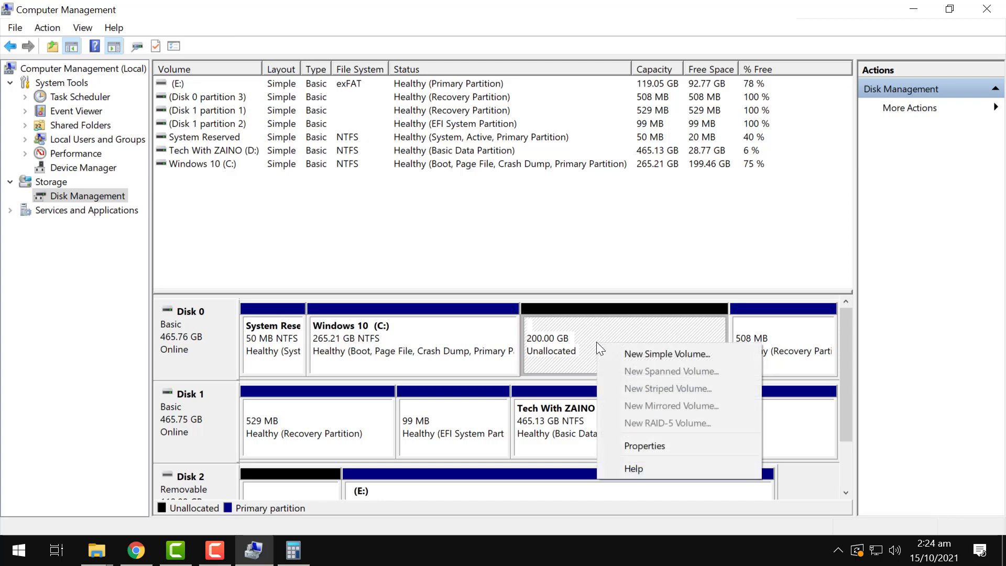
click(650, 355)
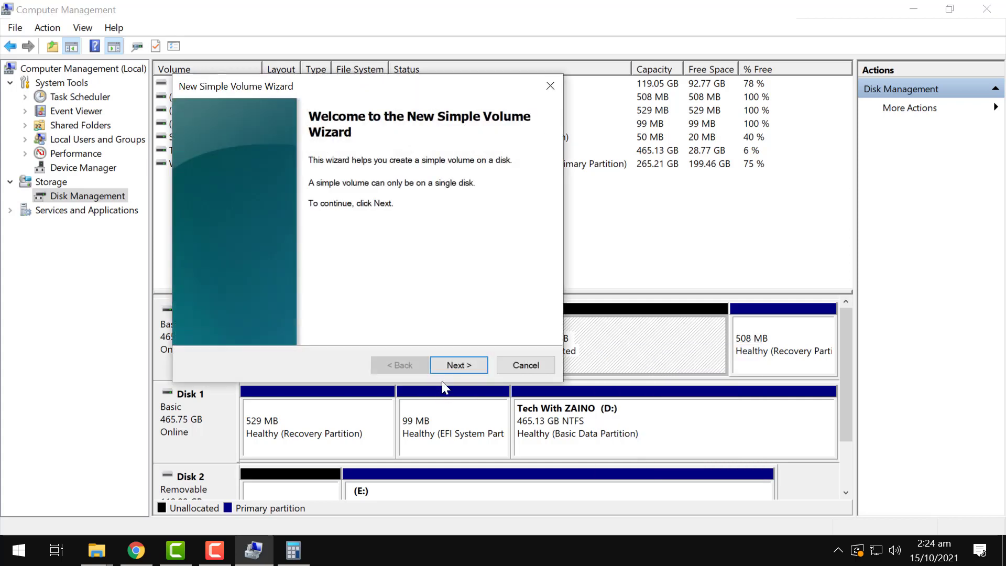
click(447, 367)
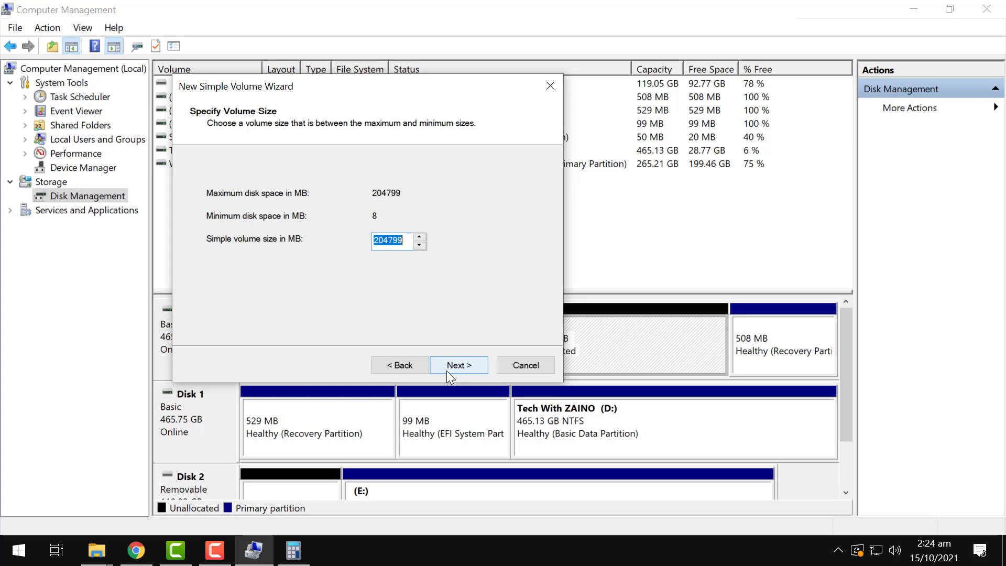
click(447, 367)
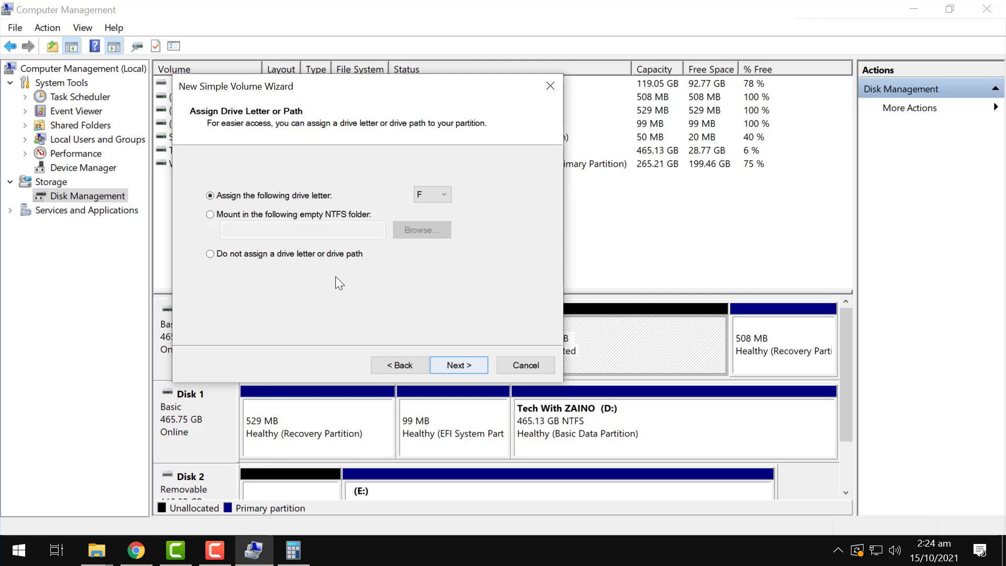
Assign drive letter Z to the new volume and proceed to the format settings.
click(430, 197)
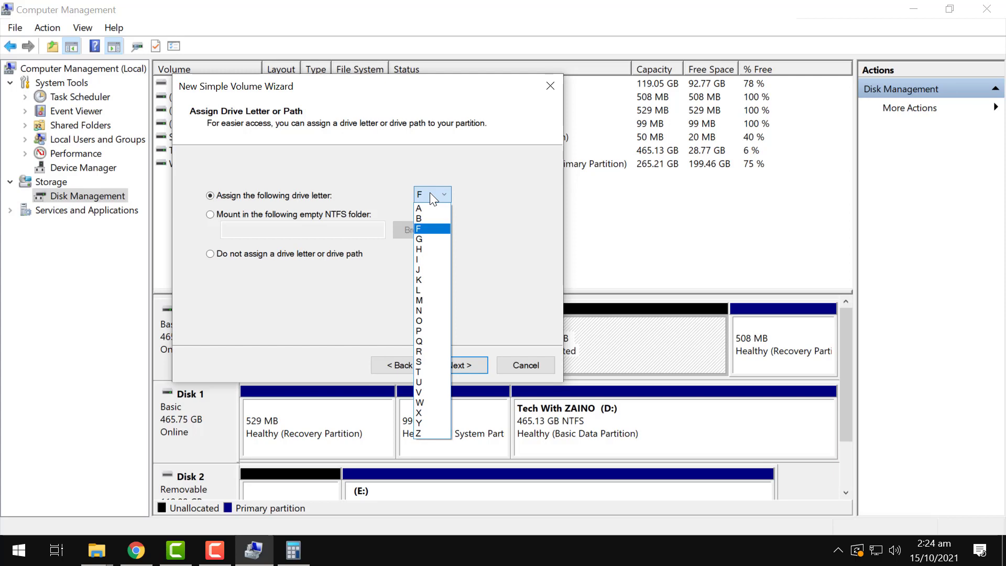
click(426, 433)
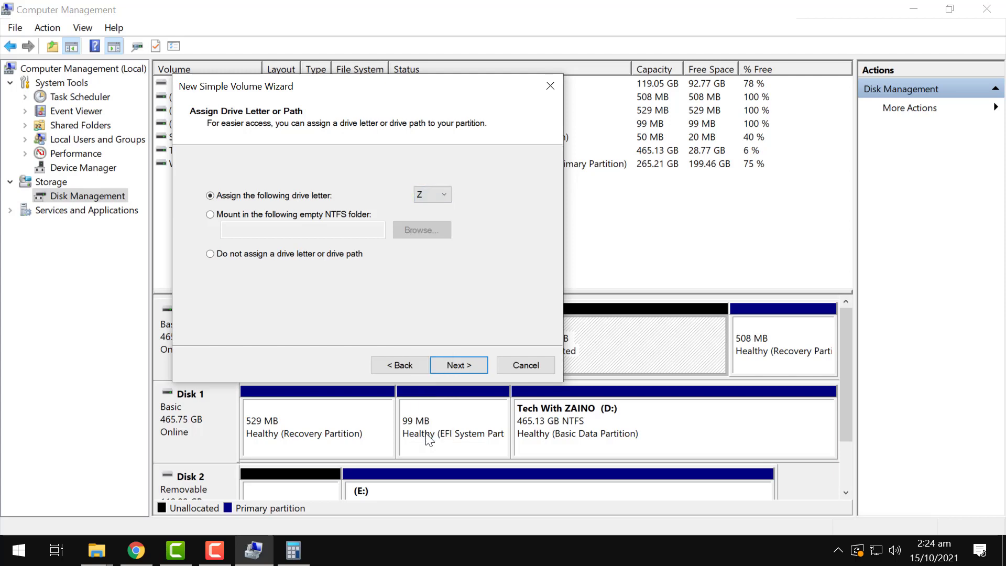
click(210, 254)
click(210, 214)
click(215, 195)
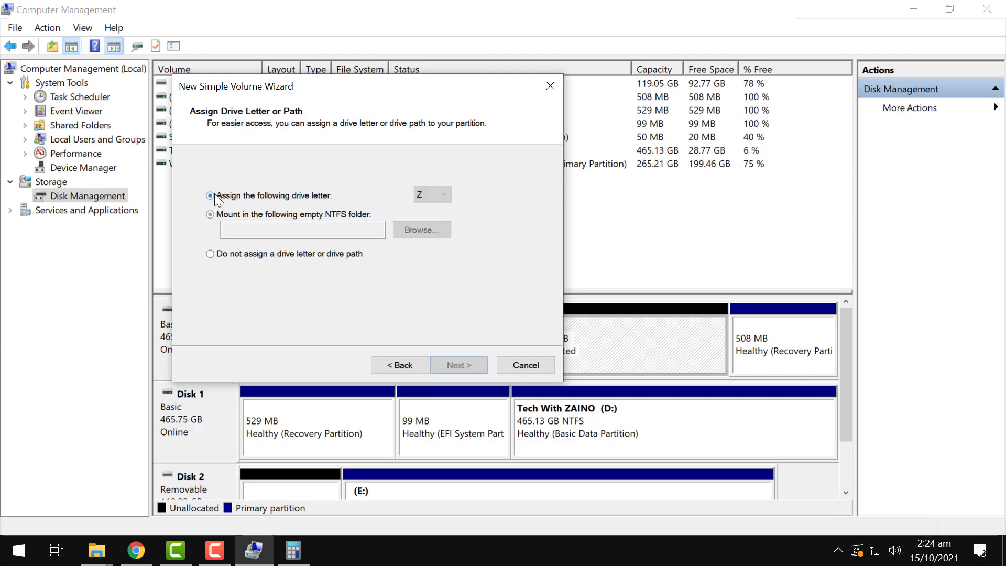
click(458, 367)
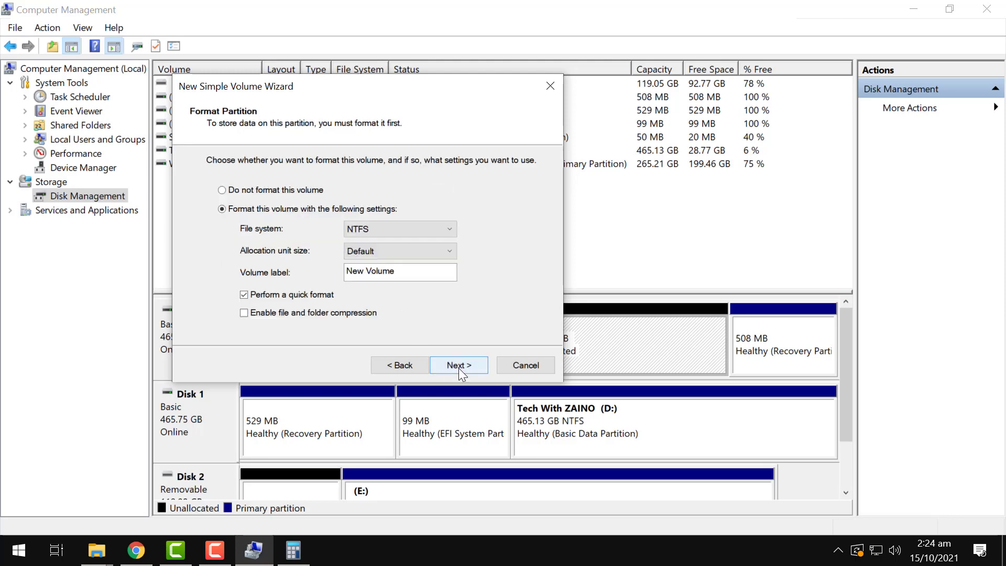
Keep NTFS as the file system, set the volume label to PK DATA and accept the format settings.
click(419, 232)
click(420, 232)
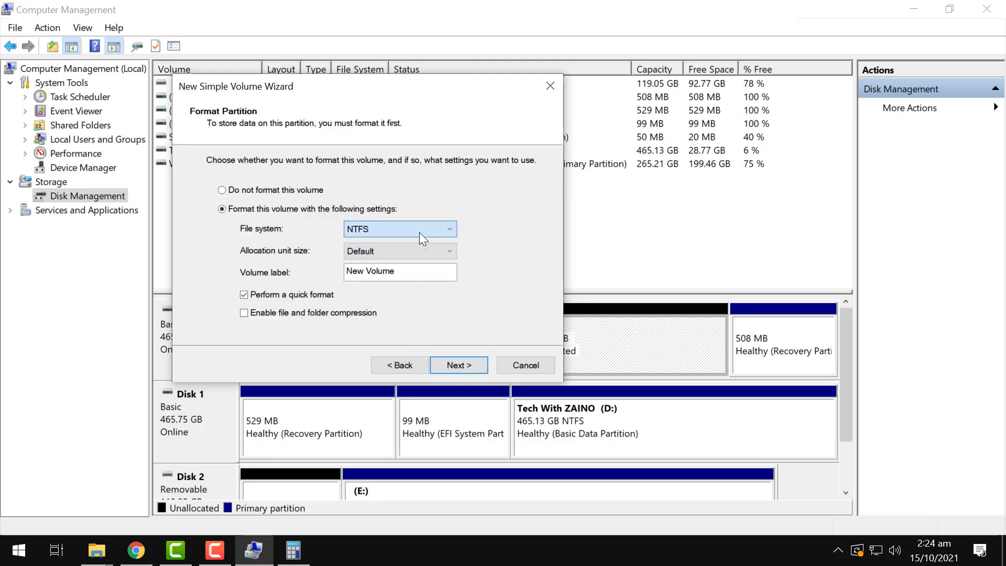
double_click(416, 273)
click(417, 273)
key(ctrl+a)
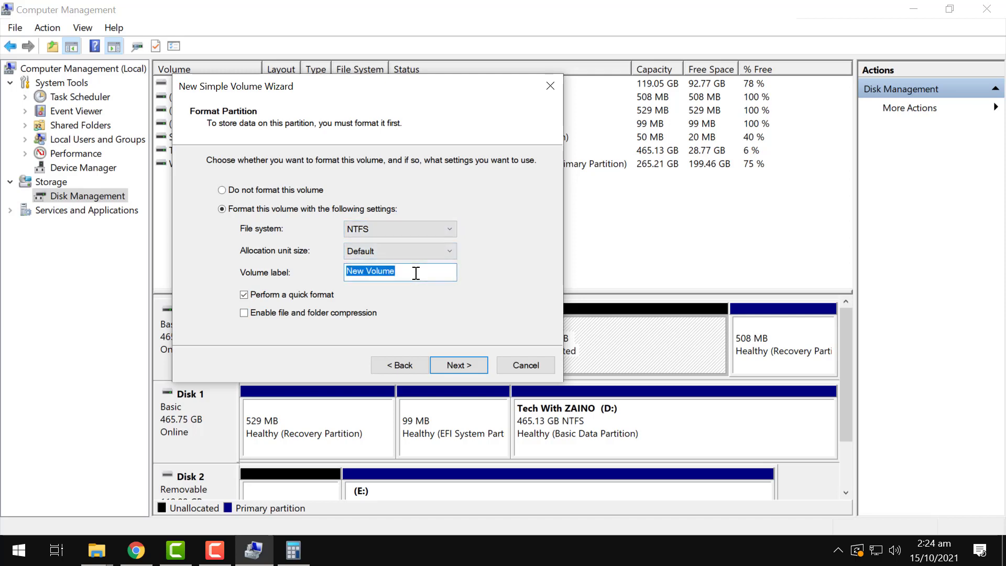
text(PK DATA)
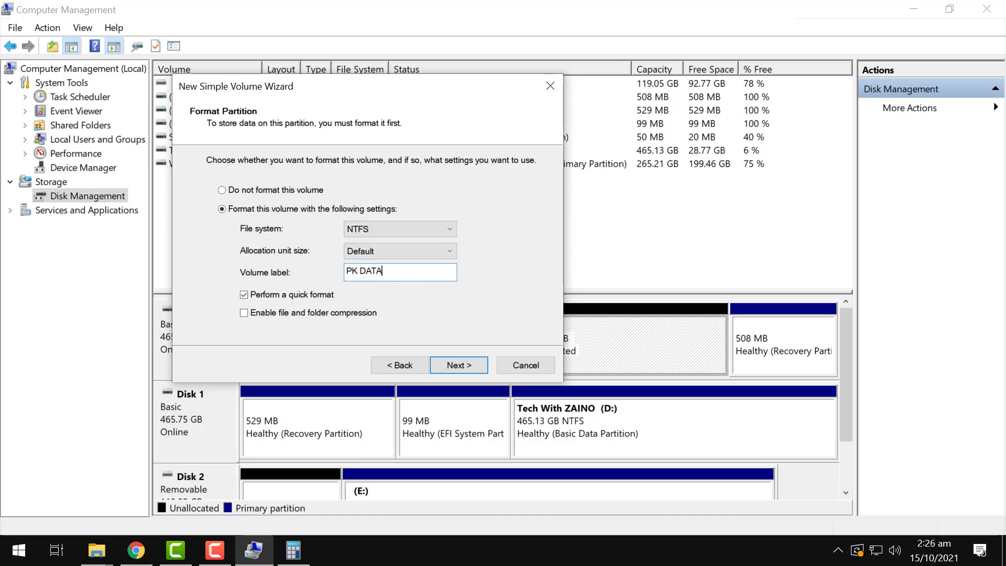
mouse_move(432, 95)
mouse_down()
mouse_move(518, 83)
mouse_move(461, 88)
mouse_move(424, 112)
mouse_up()
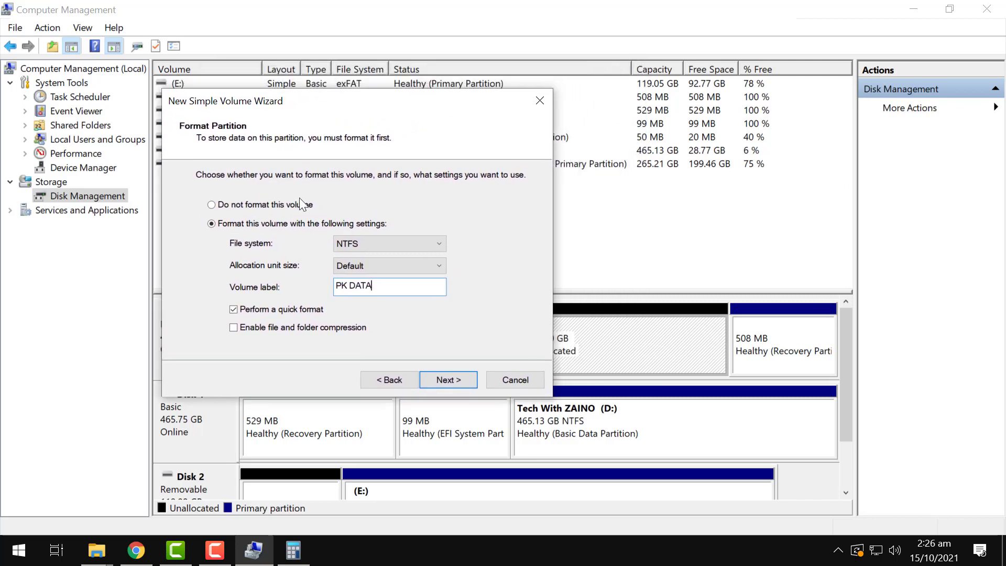
click(447, 379)
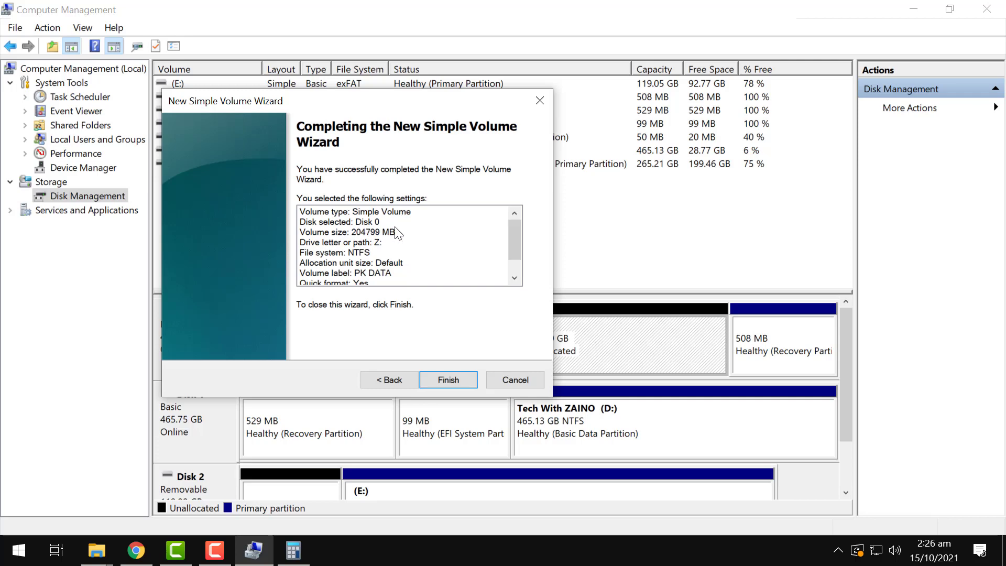
Review the volume settings summary, finish creating the volume and dismiss the AutoPlay notification.
scroll(411, 280, down, 1)
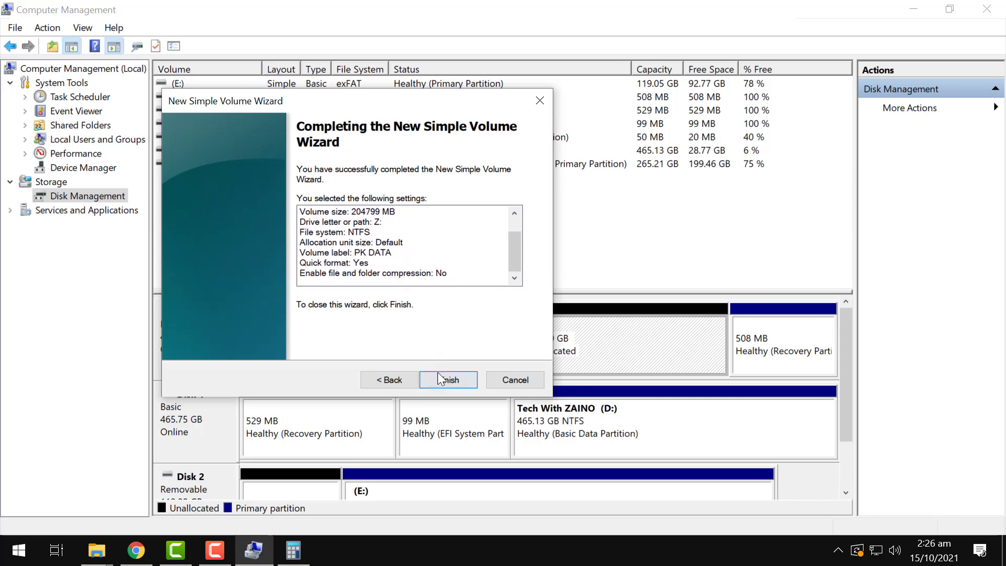
click(443, 384)
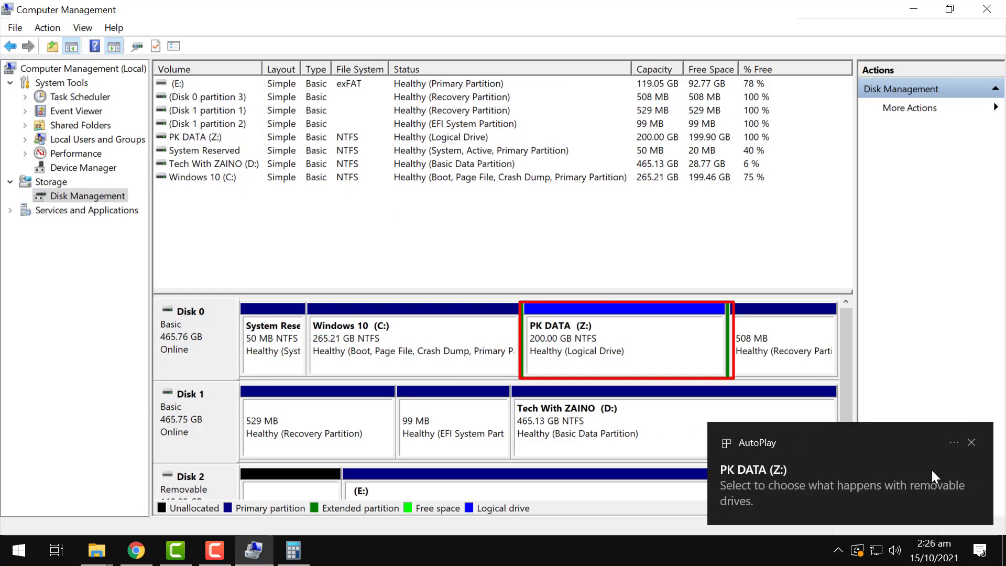
click(967, 444)
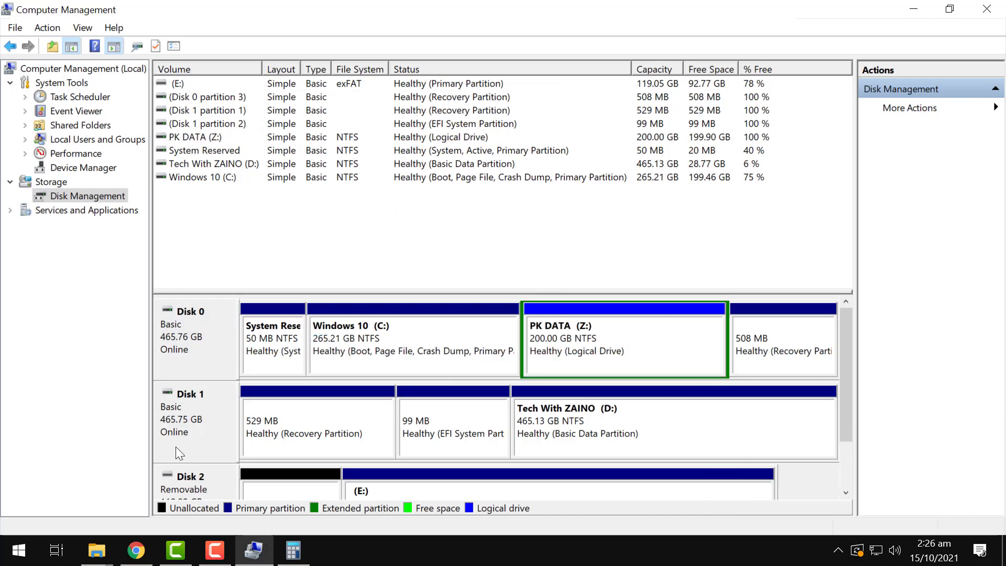
Switch to File Explorer, refresh This PC and select the PK DATA (Z:) drive to check its size.
mouse_move(96, 549)
click(209, 488)
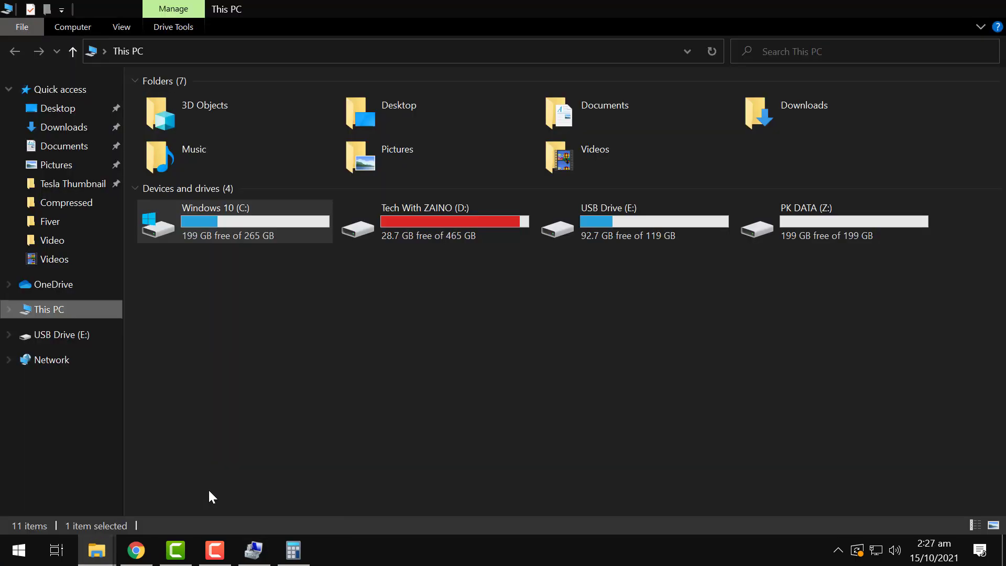
right_click(453, 335)
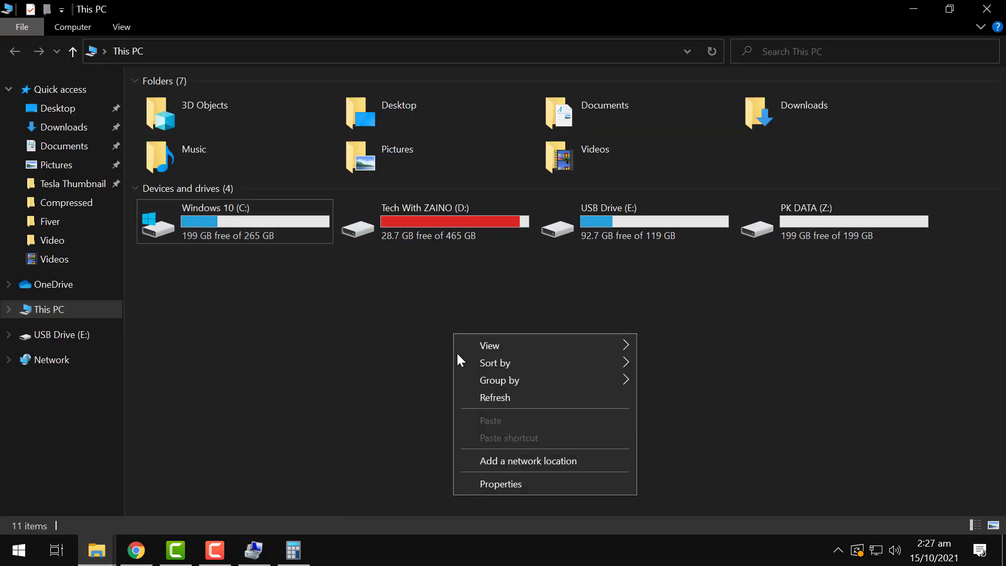
click(482, 398)
click(821, 228)
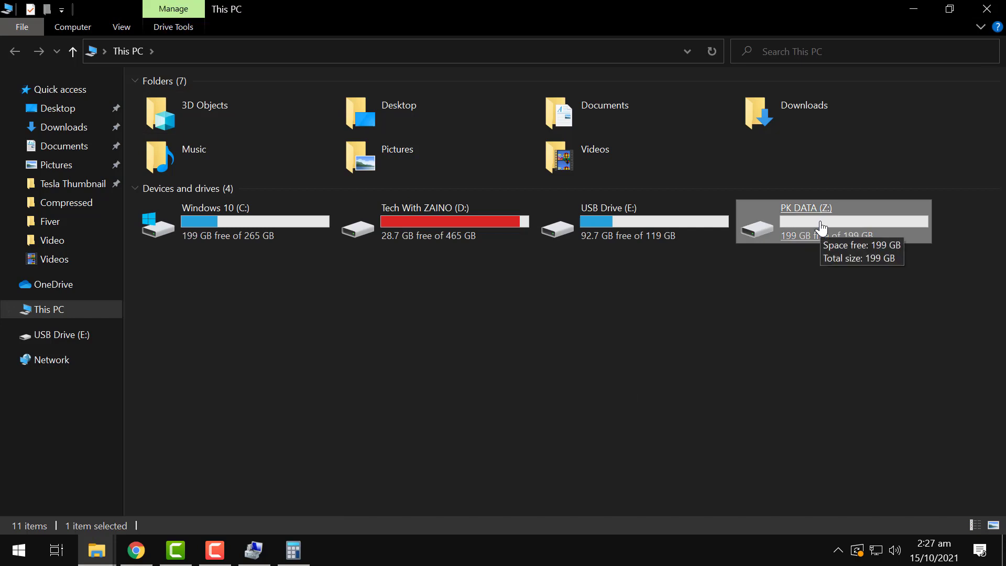